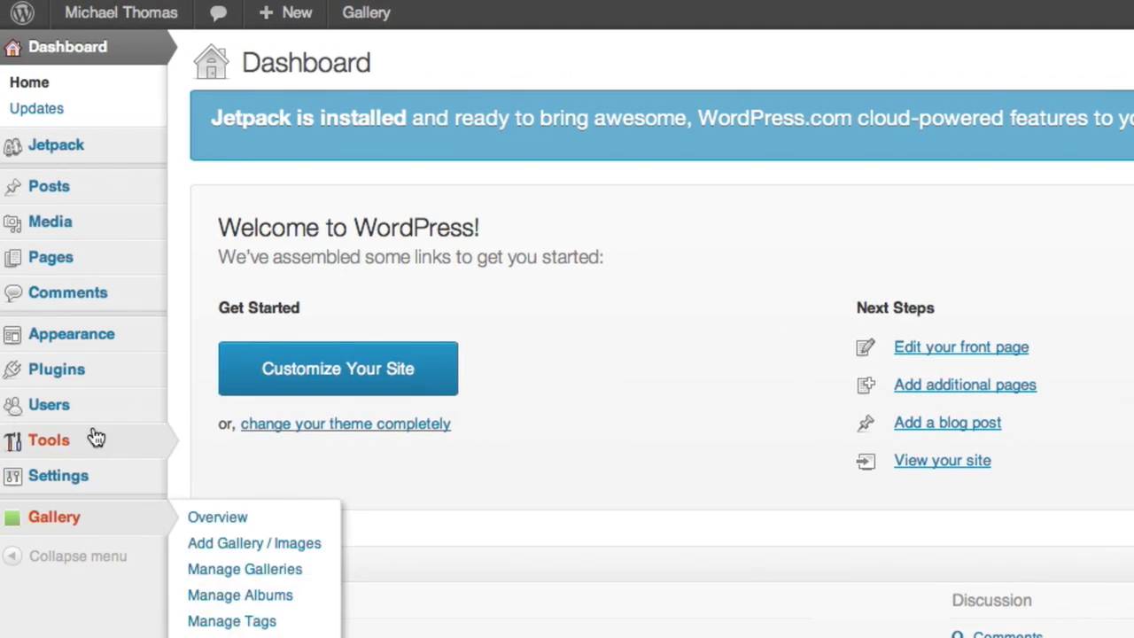
Find the Google Doc Embedder plugin under Add New, then install and activate it
{"action": "mouse_move", "coordinate": [40, 189]}
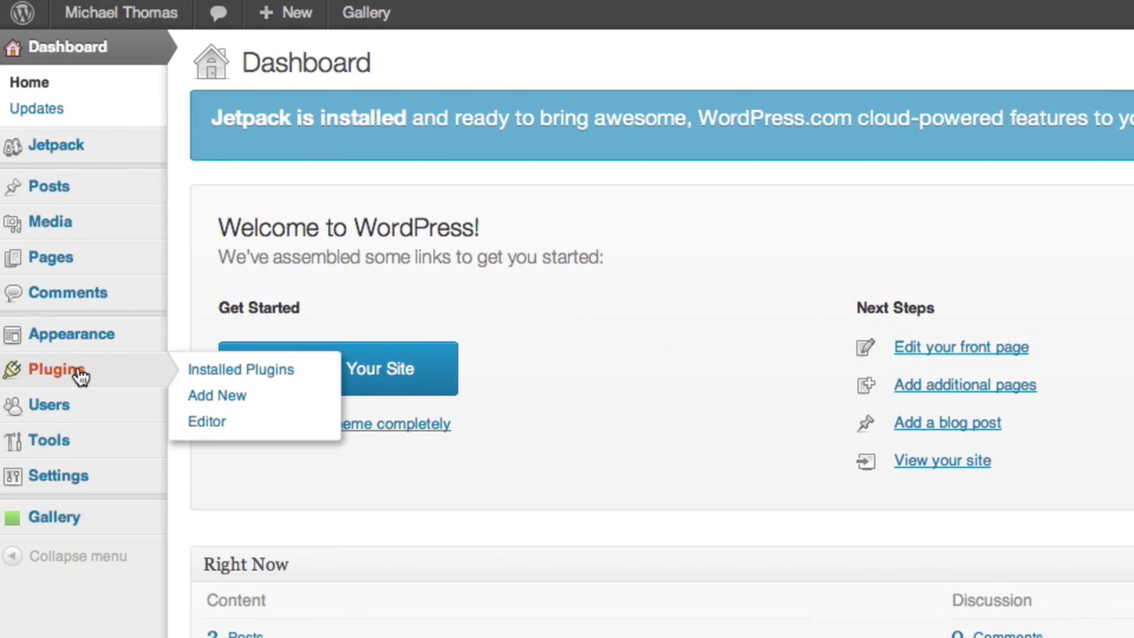
{"action": "left_click", "coordinate": [201, 405]}
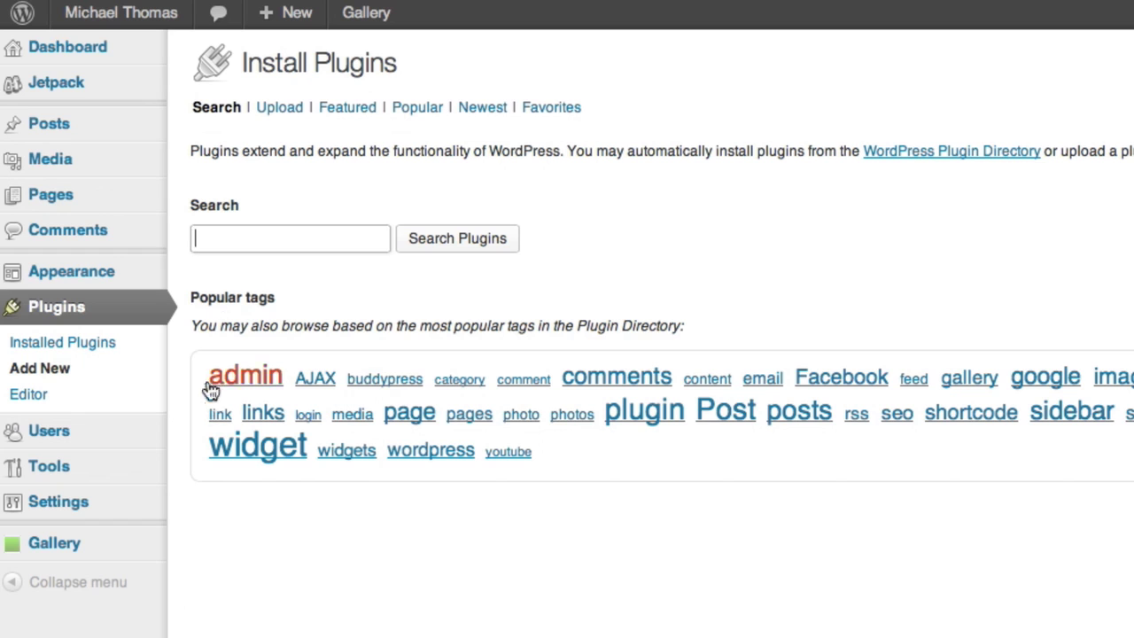
{"action": "type", "text": "google doc embedder"}
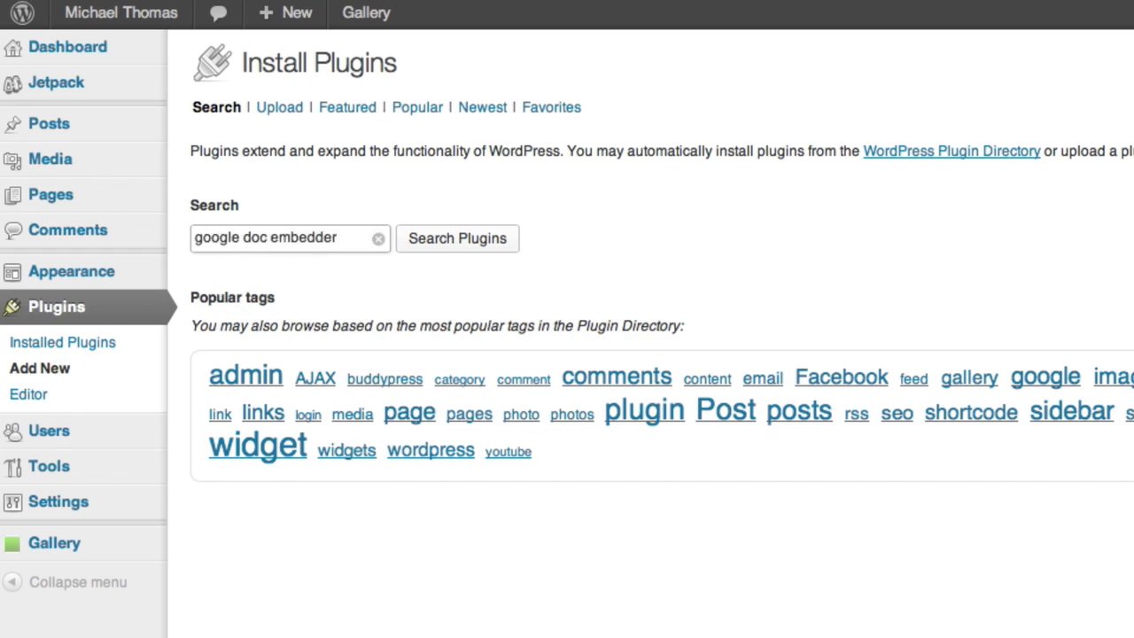
{"action": "left_click", "coordinate": [471, 240]}
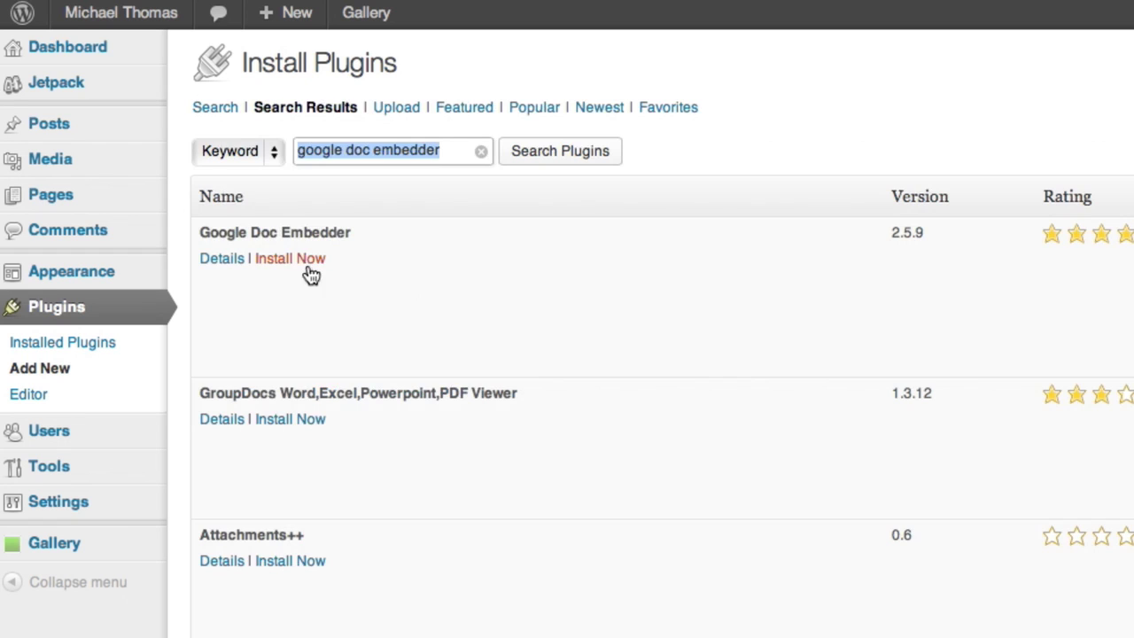
{"action": "left_click", "coordinate": [299, 258]}
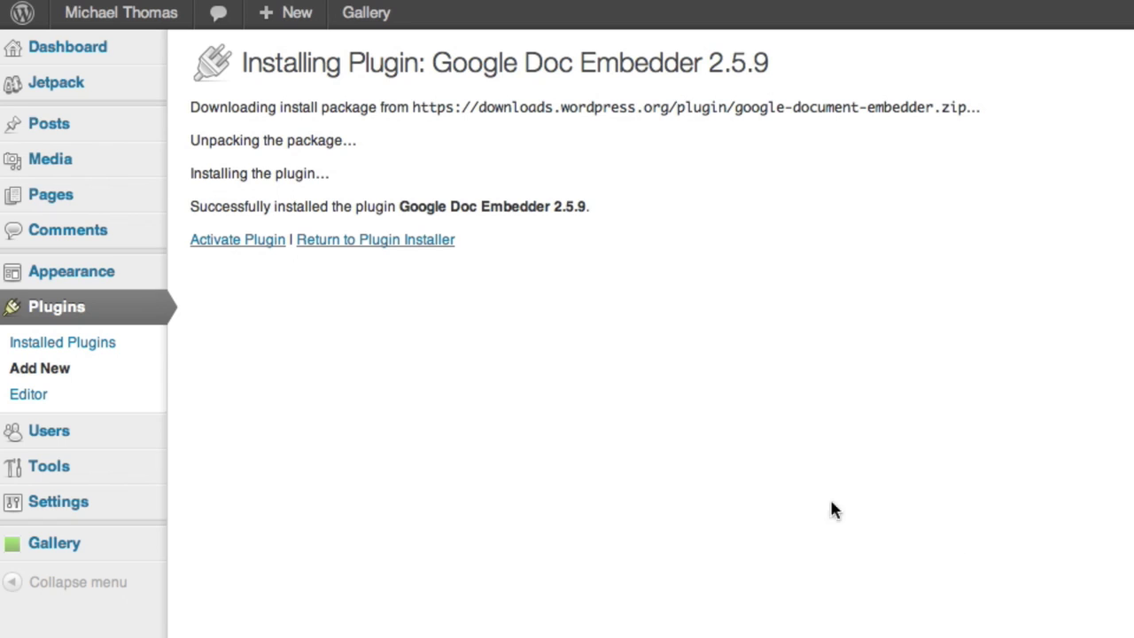
{"action": "left_click", "coordinate": [244, 244]}
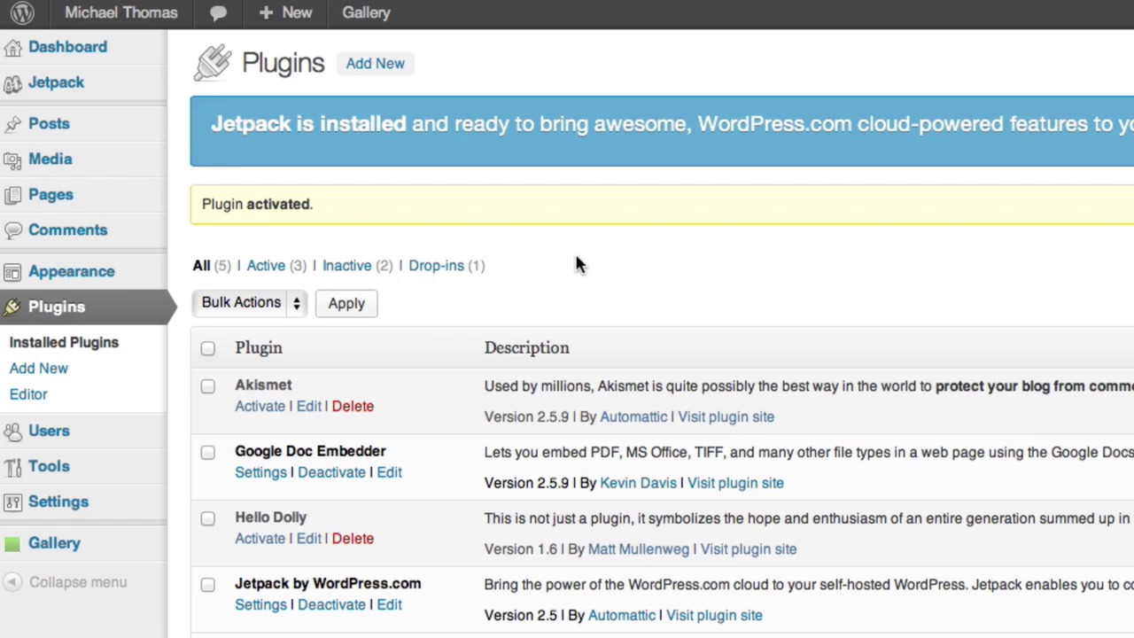
Upload the pricing sheet PDF to the Media Library and open its media details
{"action": "mouse_move", "coordinate": [90, 168]}
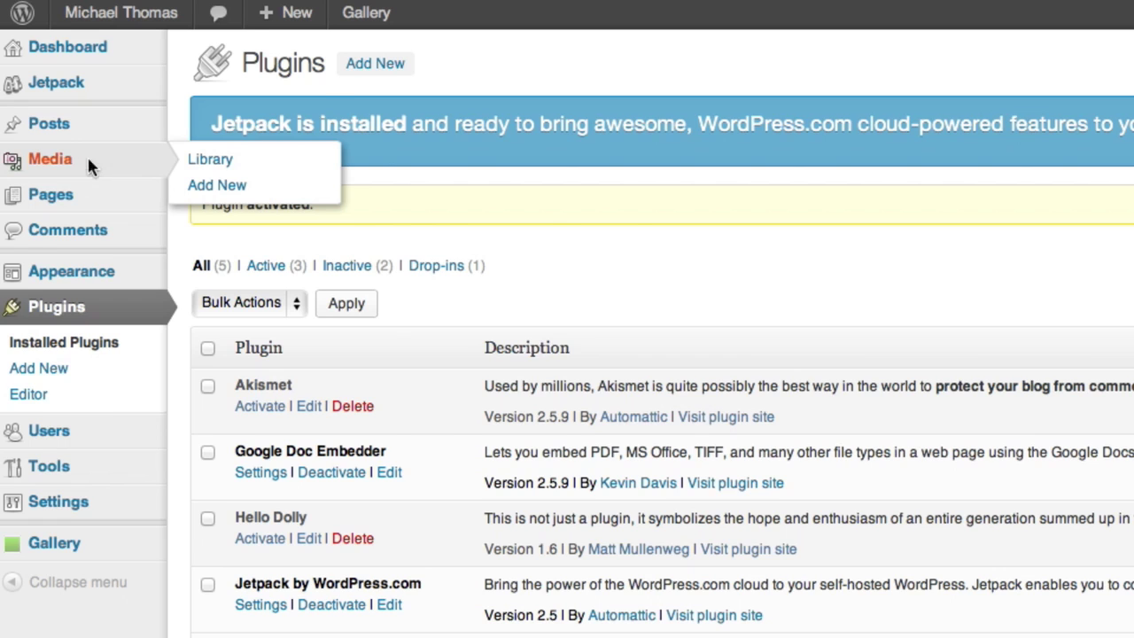
{"action": "left_click", "coordinate": [88, 164]}
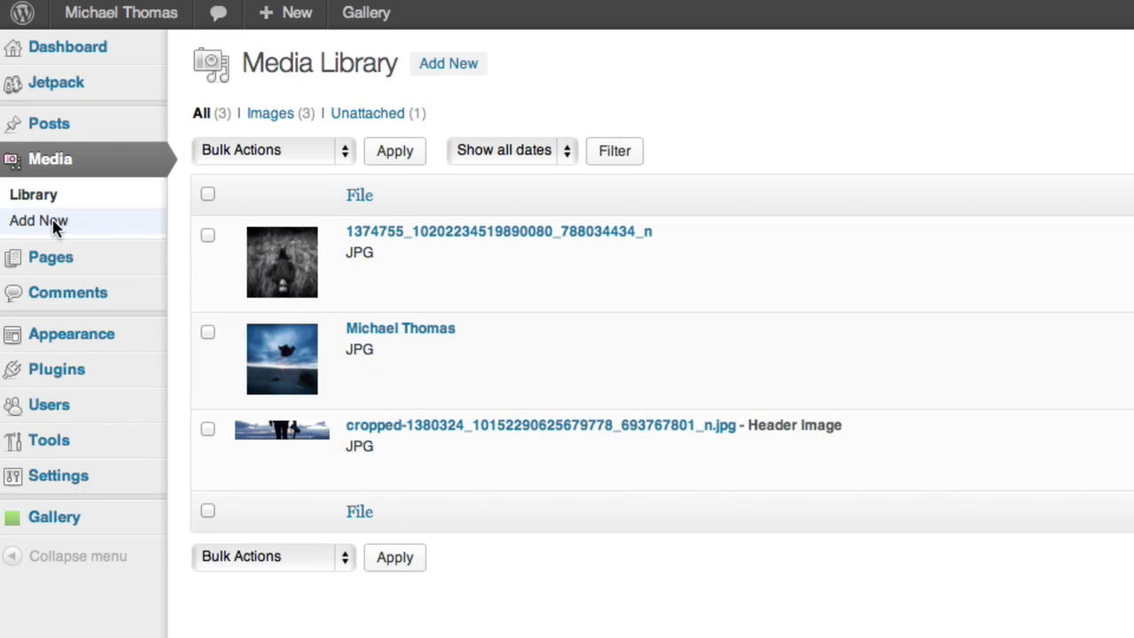
{"action": "left_click", "coordinate": [21, 224]}
{"action": "left_click", "coordinate": [230, 127]}
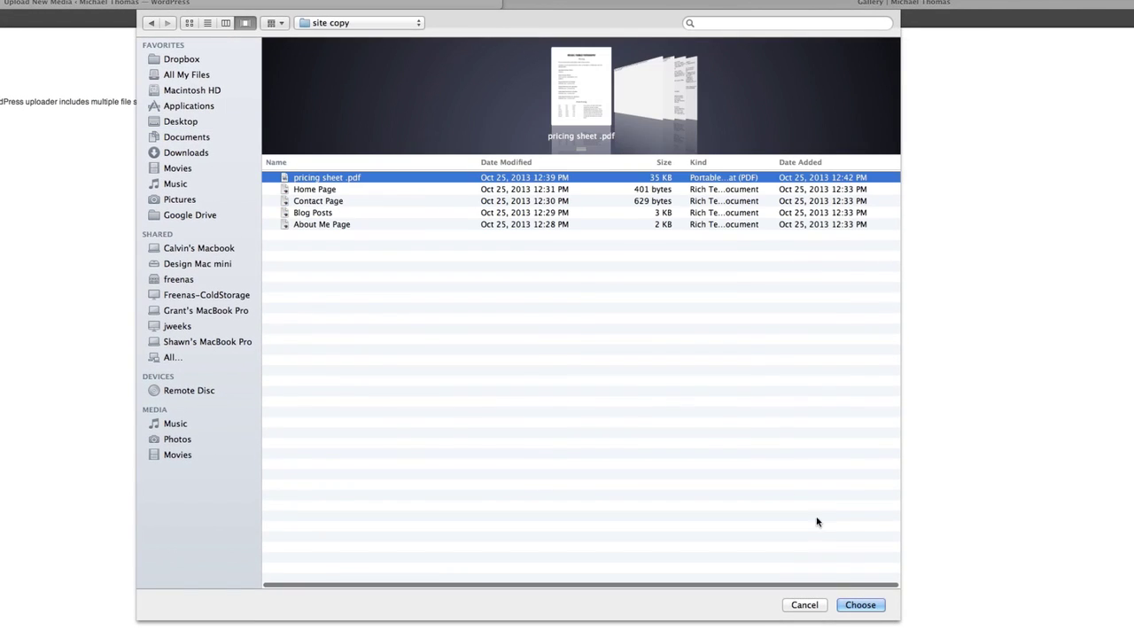
{"action": "left_click", "coordinate": [860, 605]}
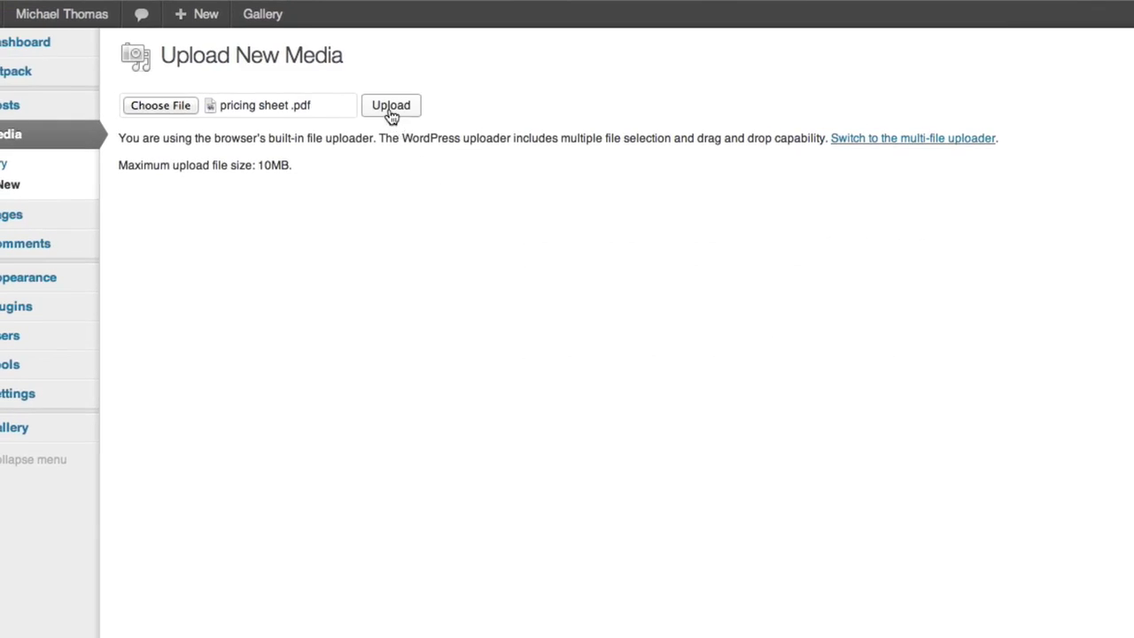
{"action": "left_click", "coordinate": [389, 111]}
{"action": "mouse_move", "coordinate": [528, 218]}
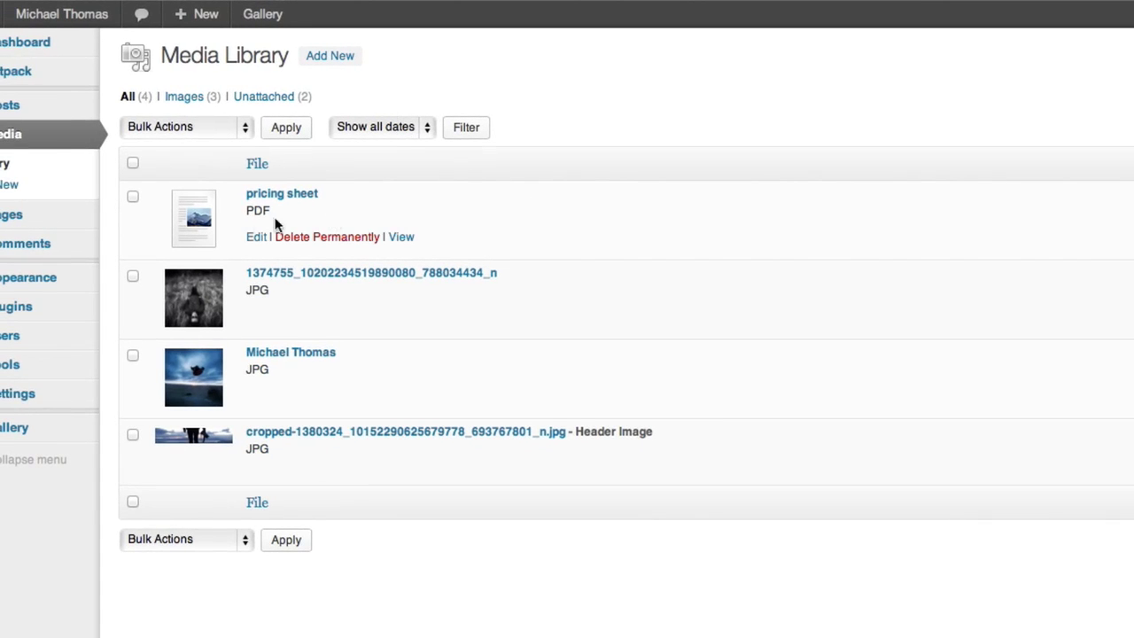
{"action": "left_click", "coordinate": [256, 236]}
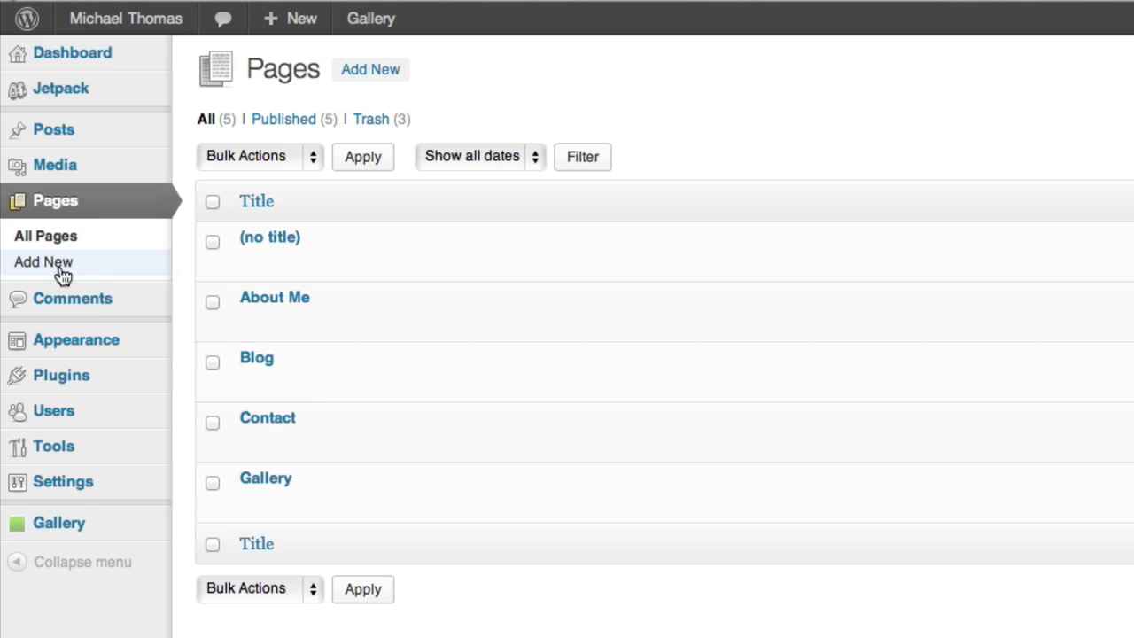
Create a new page titled 'Pricing'
{"action": "left_click", "coordinate": [58, 262]}
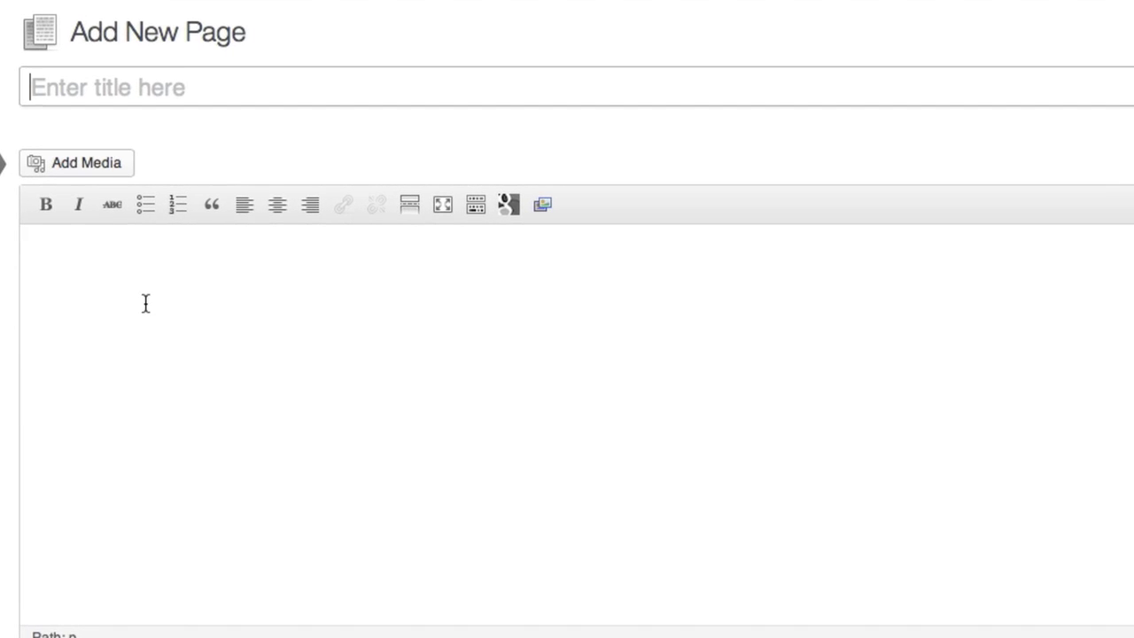
{"action": "type", "text": "Pro"}
{"action": "key", "text": "BackSpace"}
{"action": "type", "text": "icing"}
Insert a Google Doc Embedder shortcode in the body with the pricing sheet PDF's URL
{"action": "left_click", "coordinate": [130, 296]}
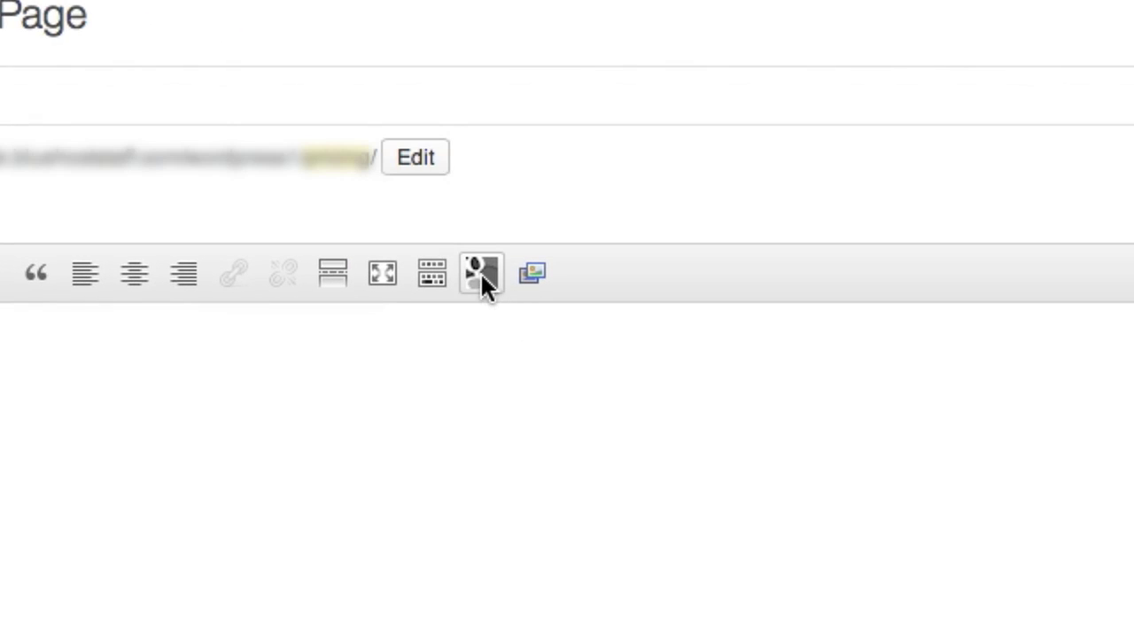
{"action": "left_click", "coordinate": [483, 276]}
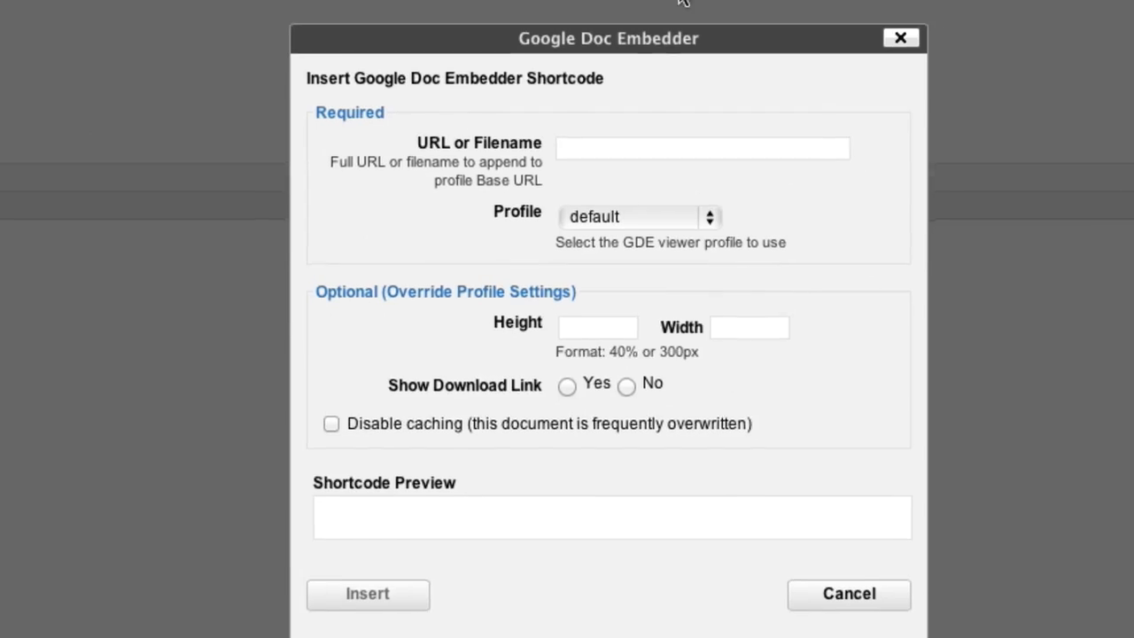
{"action": "left_click", "coordinate": [679, 131]}
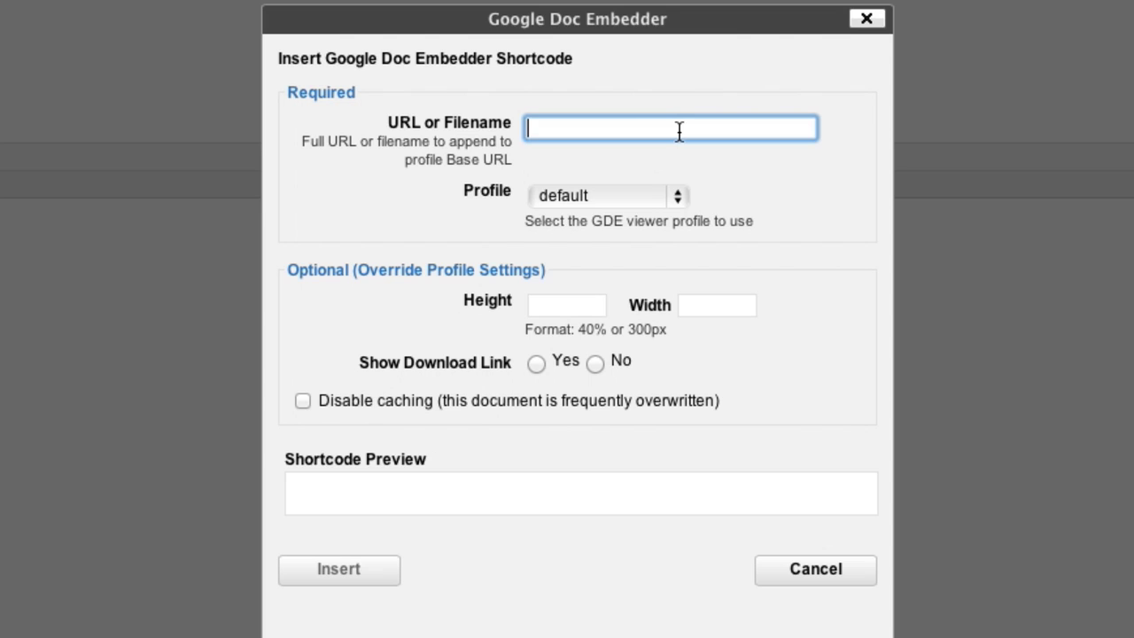
{"action": "key", "text": "ctrl+v"}
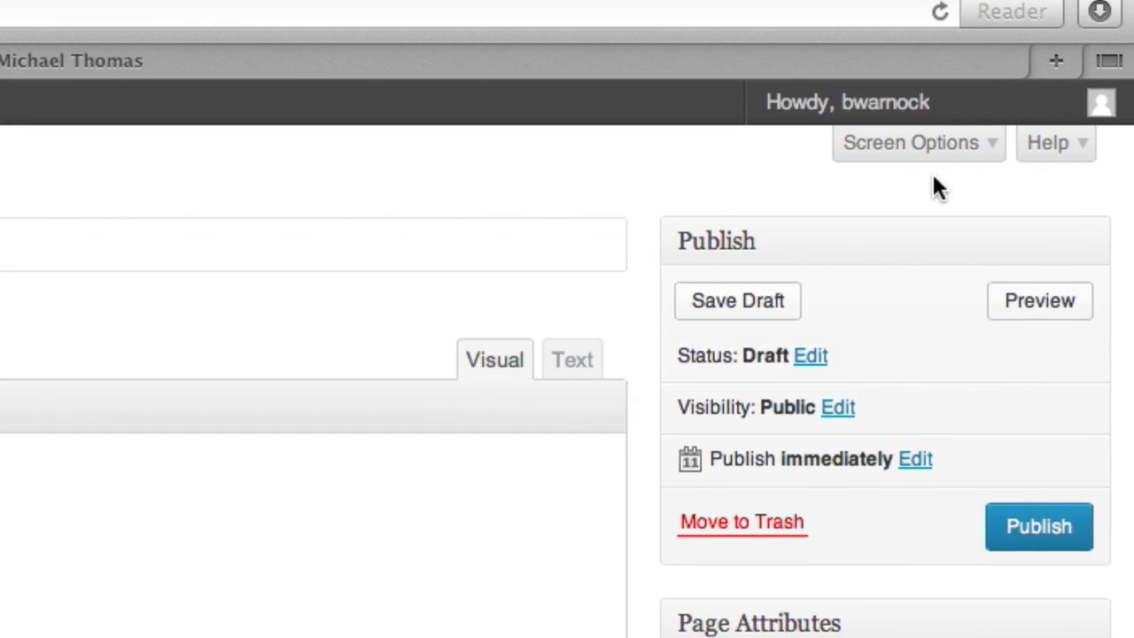
Show the discussion settings in Screen Options and turn off comments for the Pricing page
{"action": "left_click", "coordinate": [974, 149]}
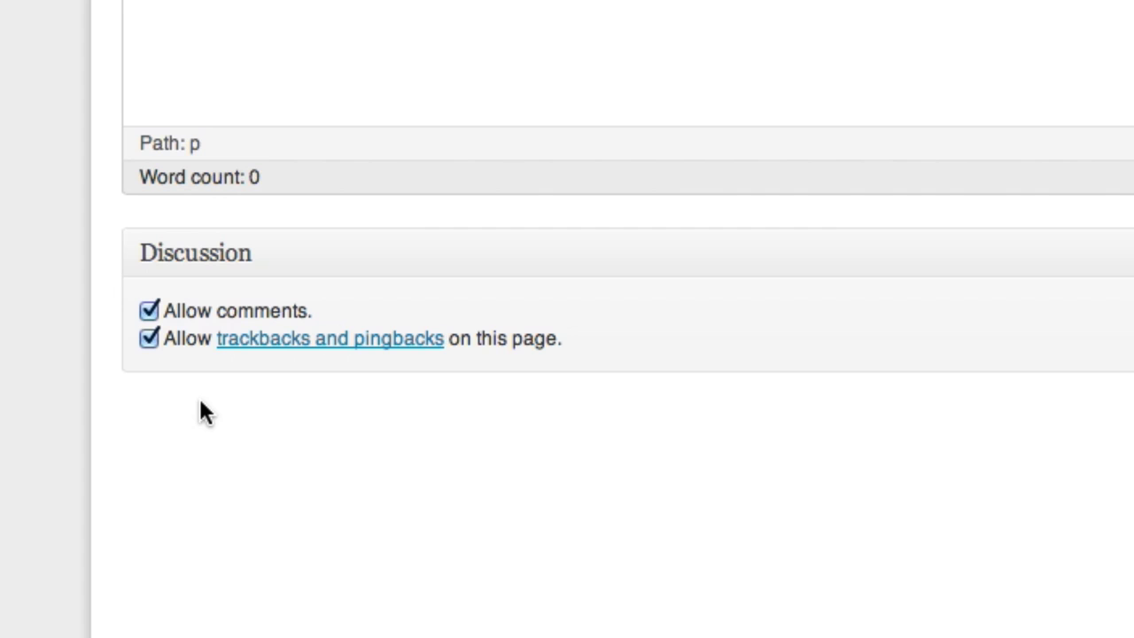
{"action": "left_click", "coordinate": [150, 305]}
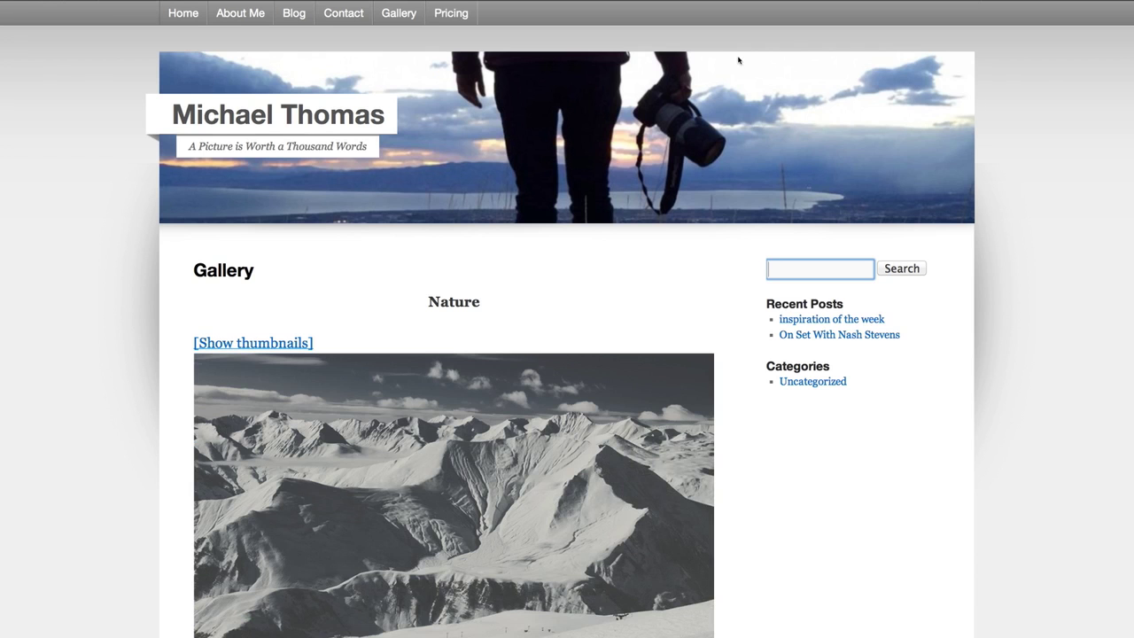
Check the live Pricing page's embedded PDF viewer, then return to the Pricing editor
{"action": "left_click", "coordinate": [457, 25]}
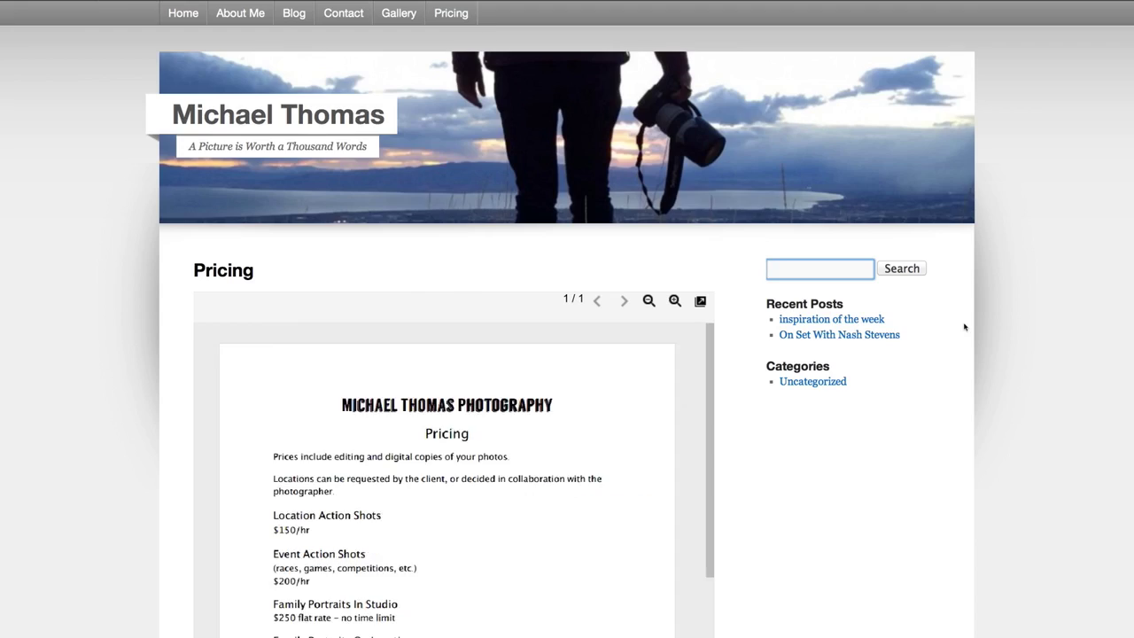
{"action": "scroll", "coordinate": [512, 603], "scroll_direction": "down", "scroll_amount": 5}
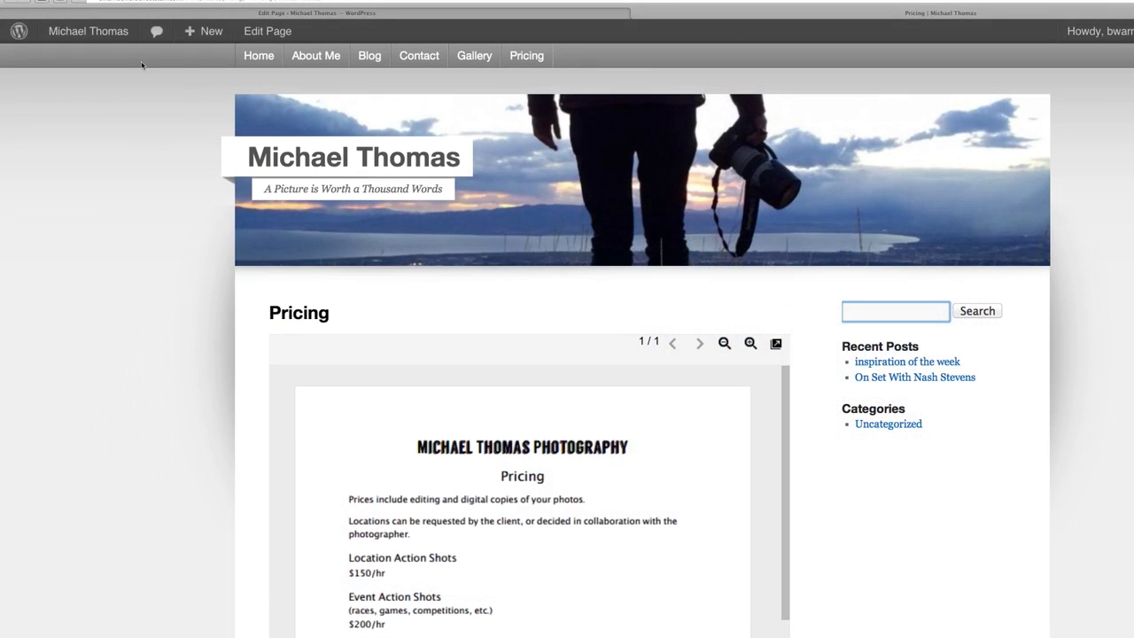
{"action": "left_click", "coordinate": [155, 15]}
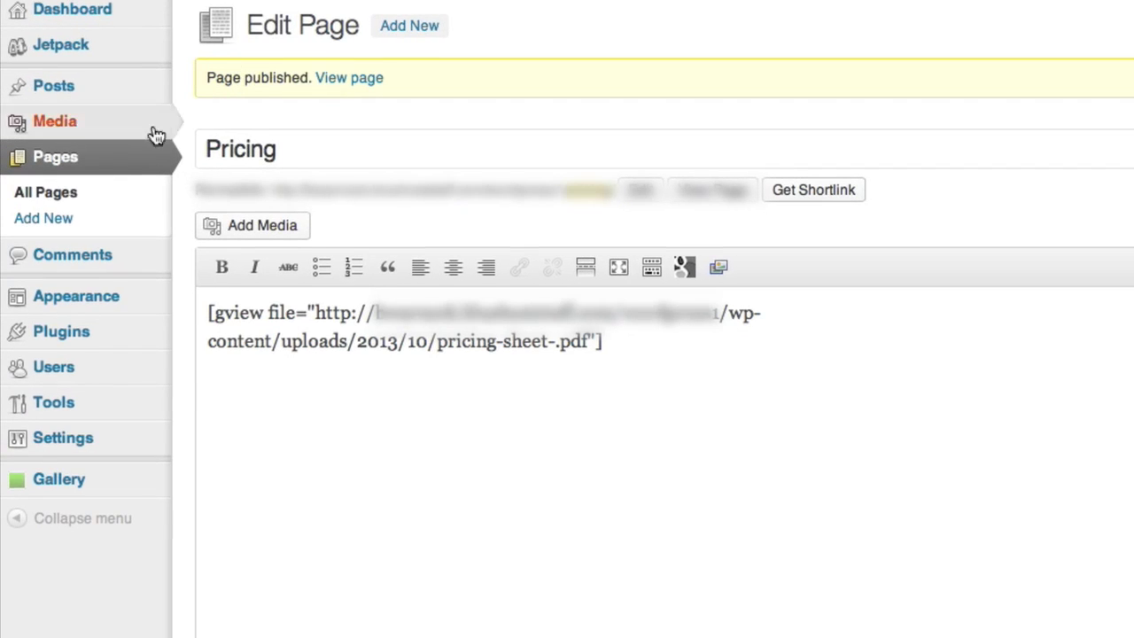
In All Pages, Quick Edit the Gallery page's order to 3
{"action": "left_click", "coordinate": [81, 196]}
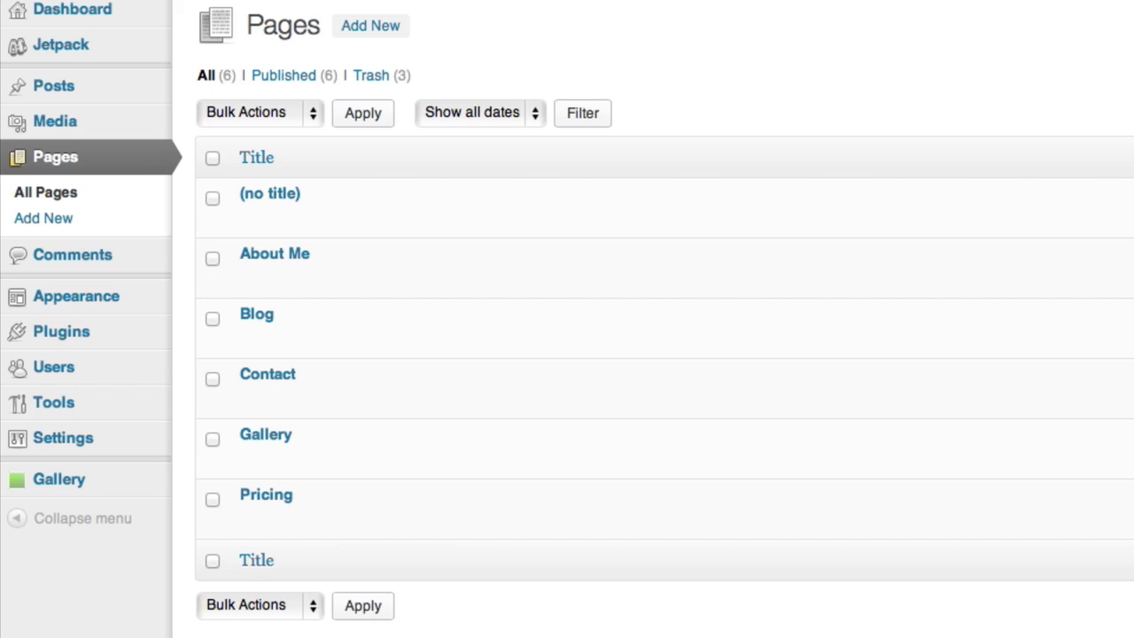
{"action": "mouse_move", "coordinate": [431, 469]}
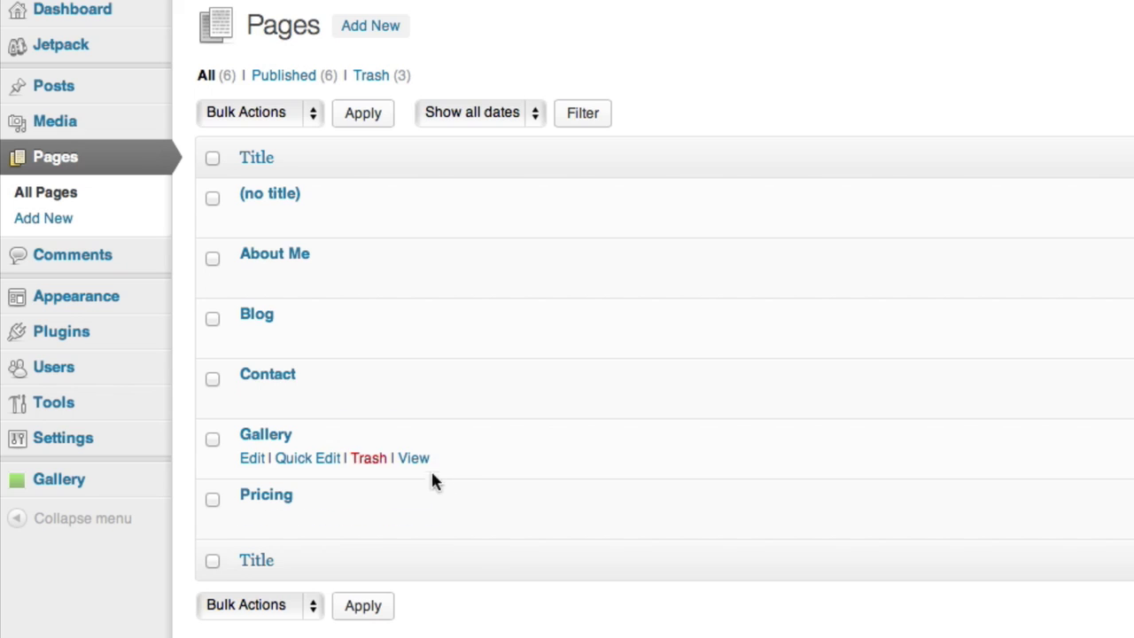
{"action": "left_click", "coordinate": [305, 462]}
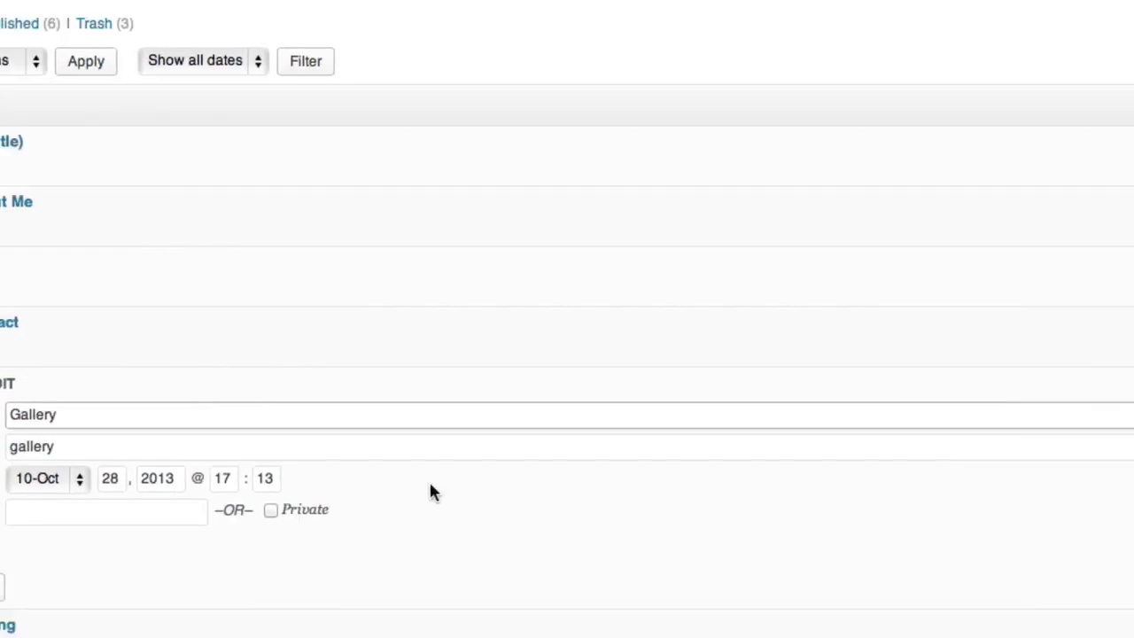
{"action": "left_click", "coordinate": [676, 307]}
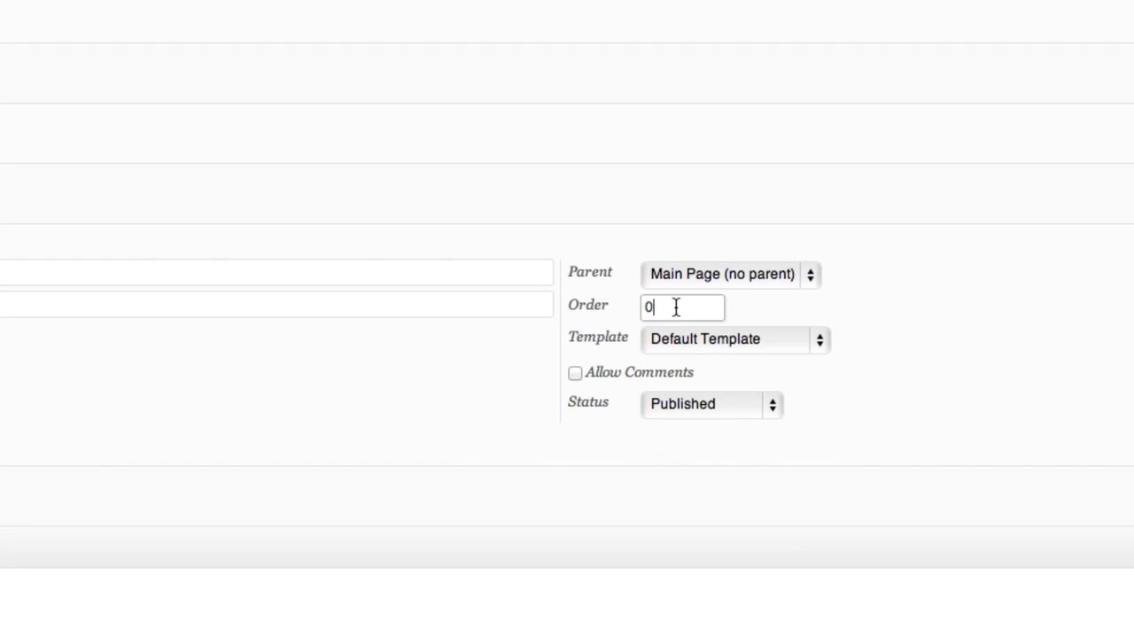
{"action": "key", "text": "BackSpace"}
{"action": "type", "text": "3"}
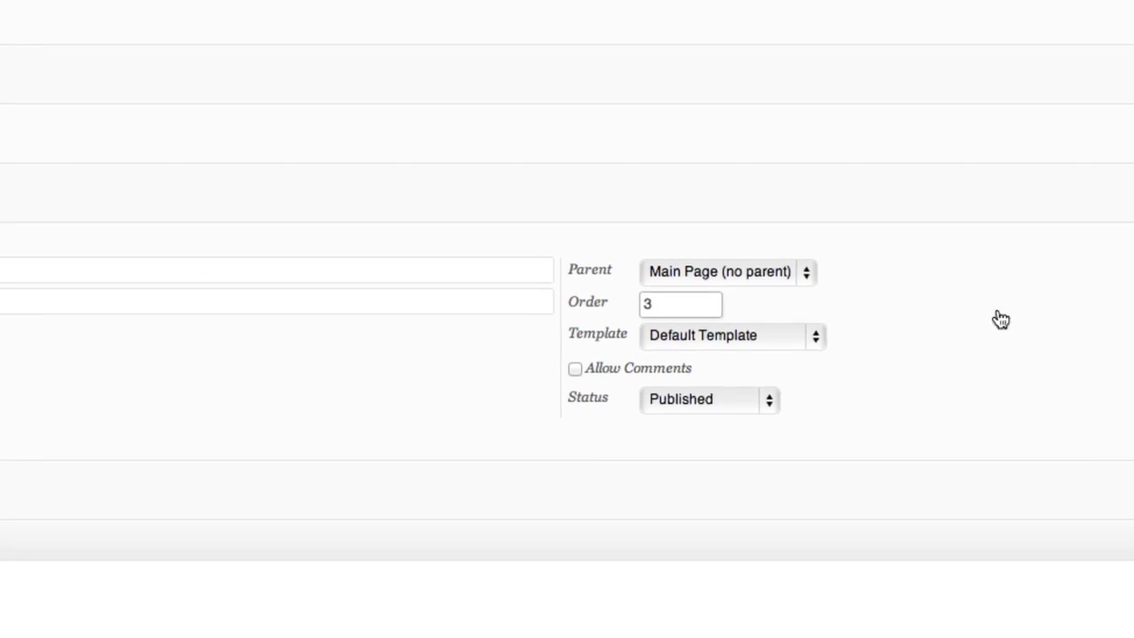
{"action": "left_click", "coordinate": [1116, 260]}
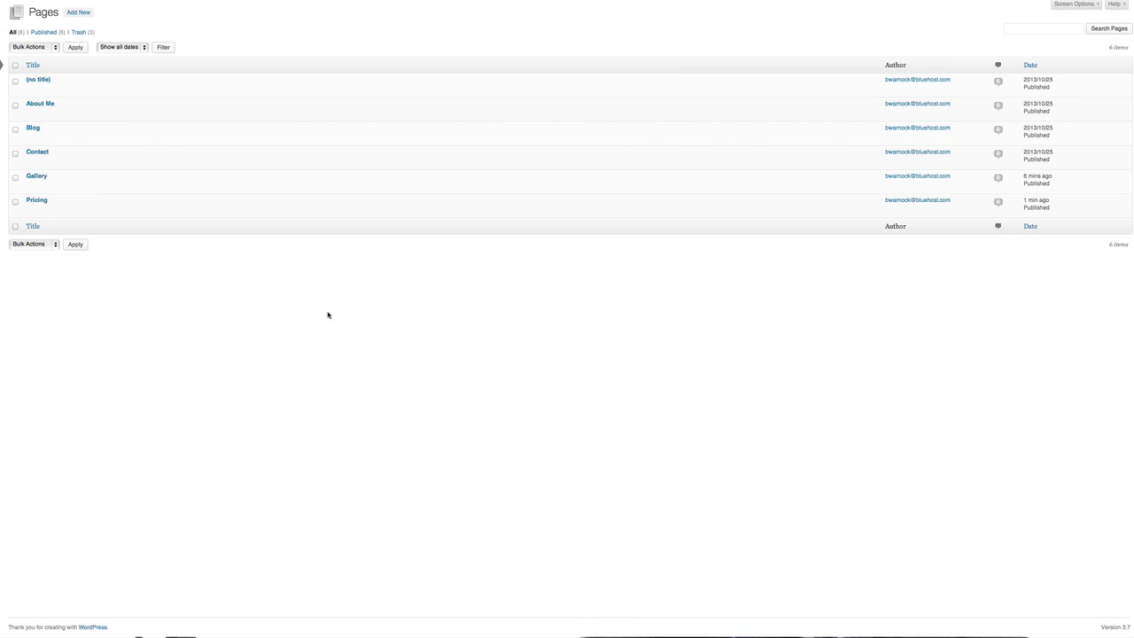
Quick Edit the Blog page's order to 4
{"action": "mouse_move", "coordinate": [94, 139]}
{"action": "left_click", "coordinate": [53, 137]}
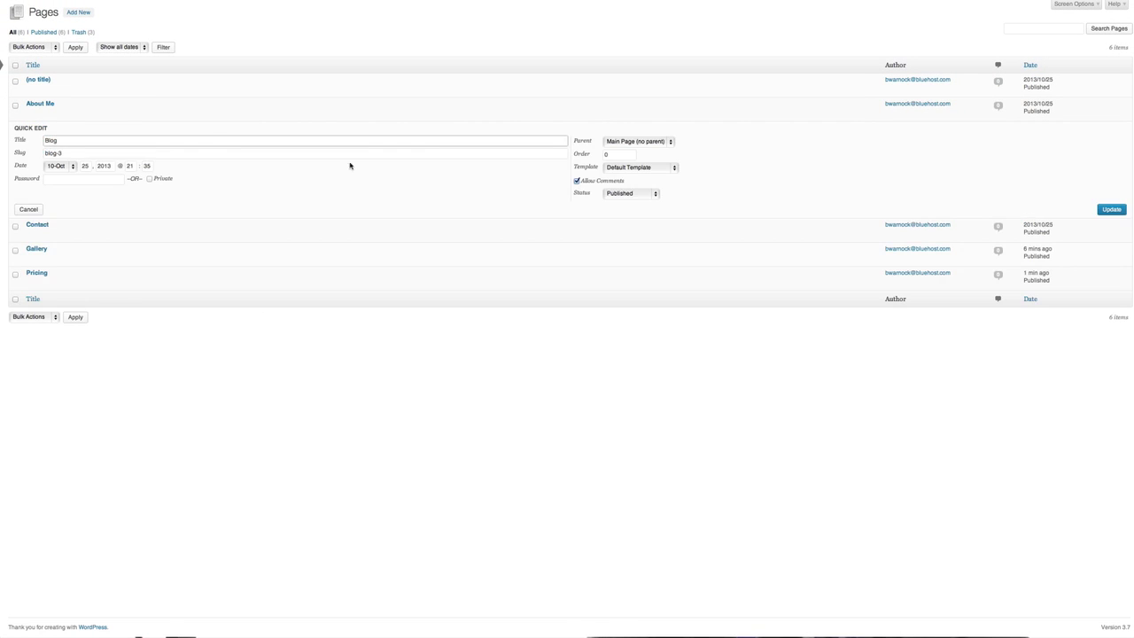
{"action": "left_click", "coordinate": [621, 155]}
{"action": "key", "text": "BackSpace"}
{"action": "type", "text": "4"}
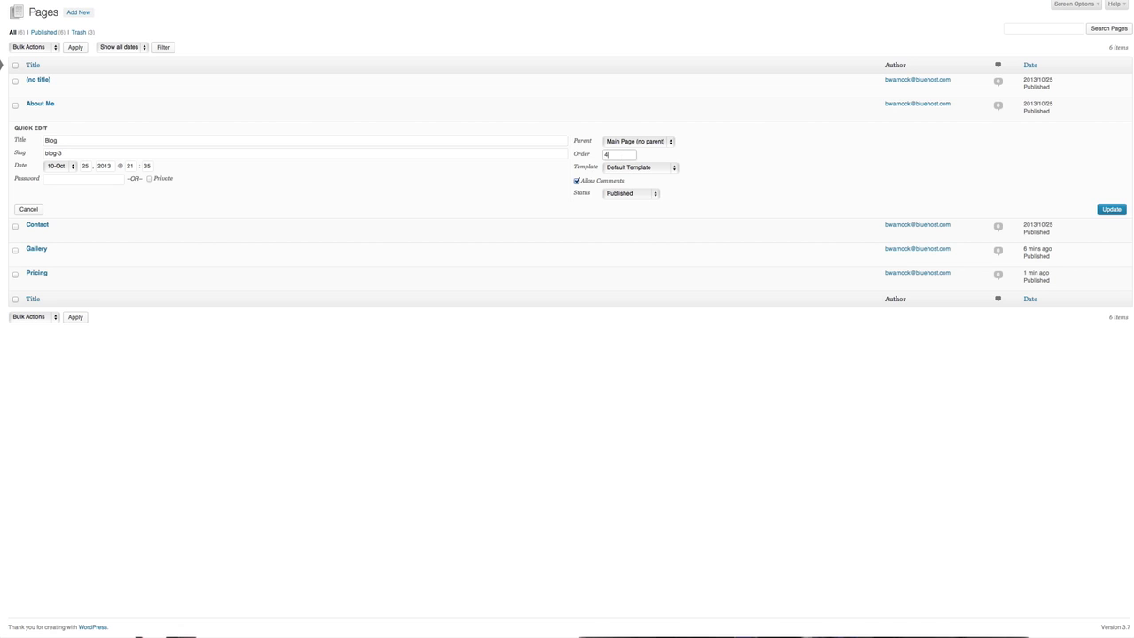
{"action": "left_click", "coordinate": [1112, 209]}
Quick Edit the Contact page's order to 5
{"action": "left_click", "coordinate": [67, 160]}
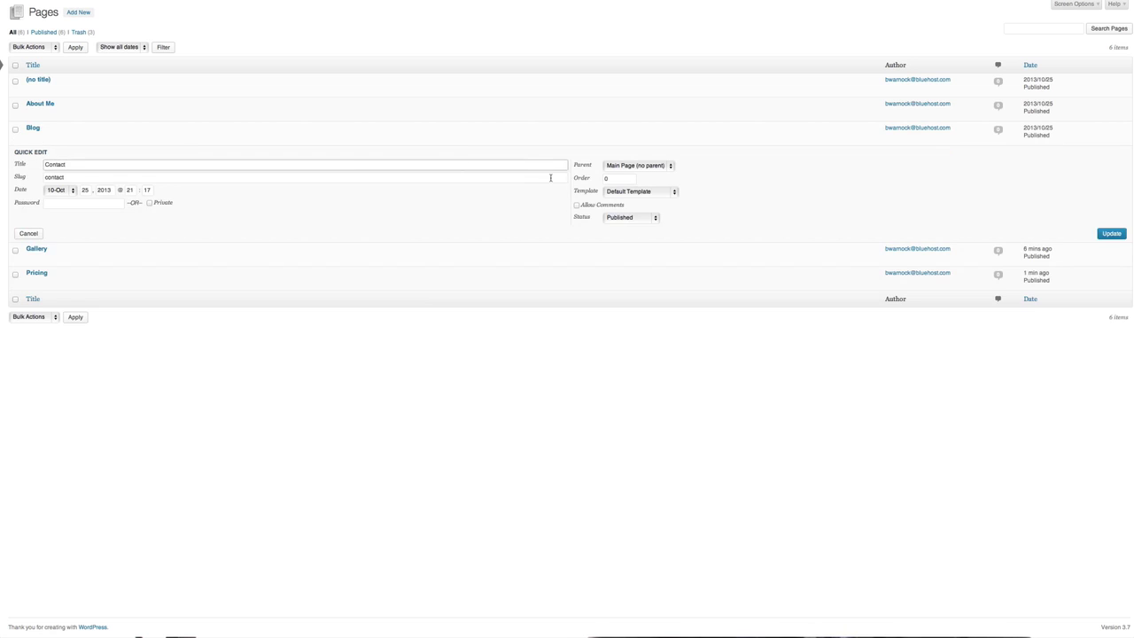
{"action": "left_click", "coordinate": [625, 180]}
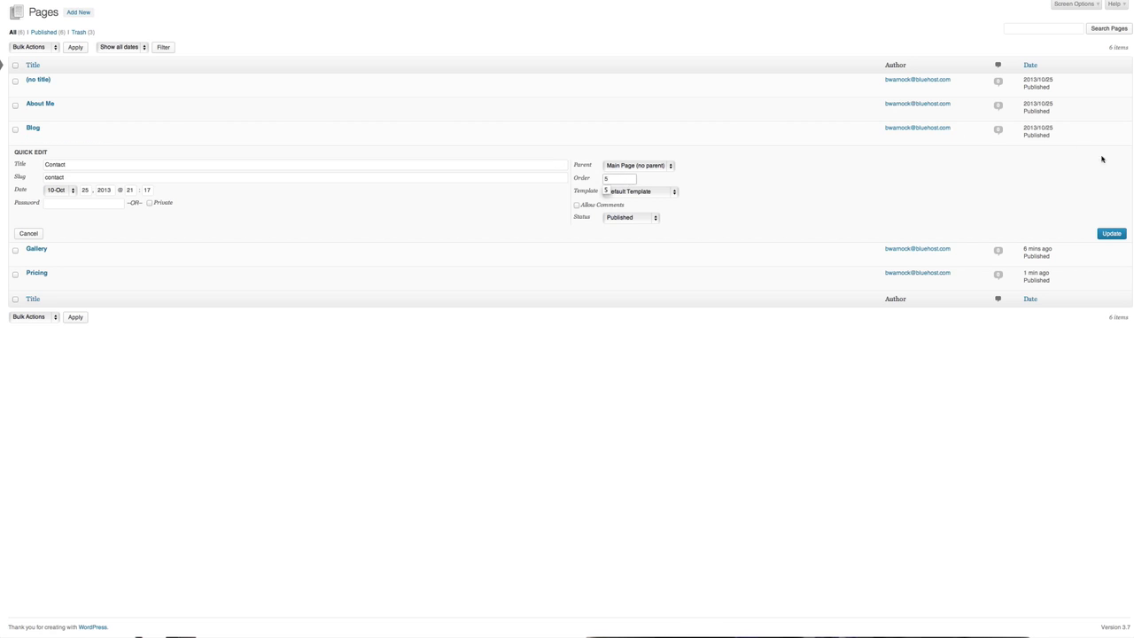
{"action": "left_click", "coordinate": [1110, 234]}
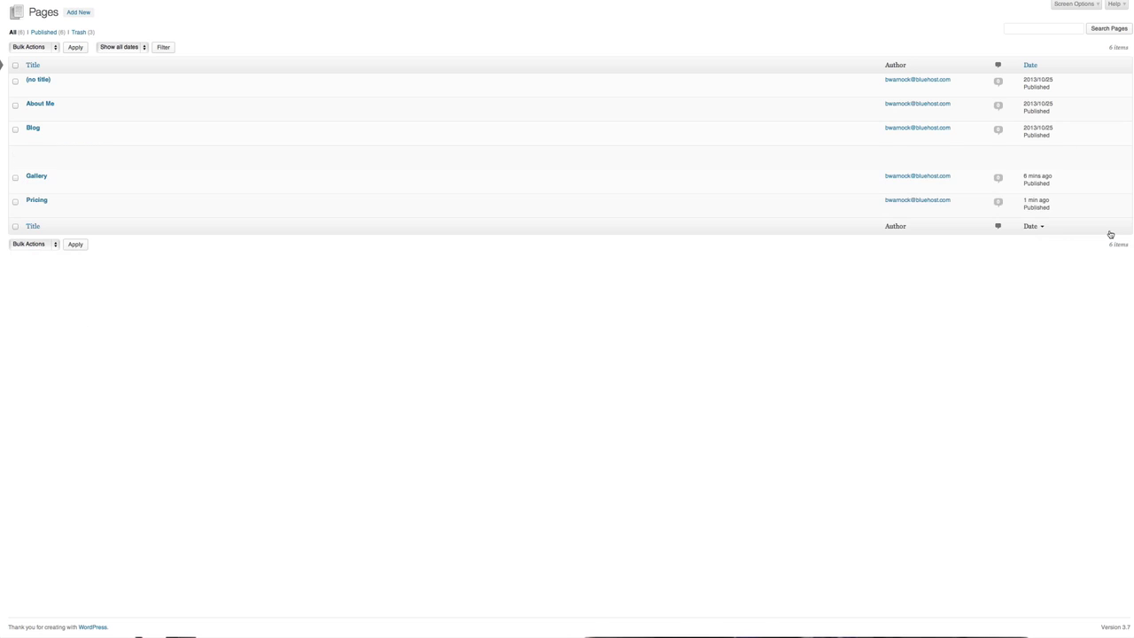